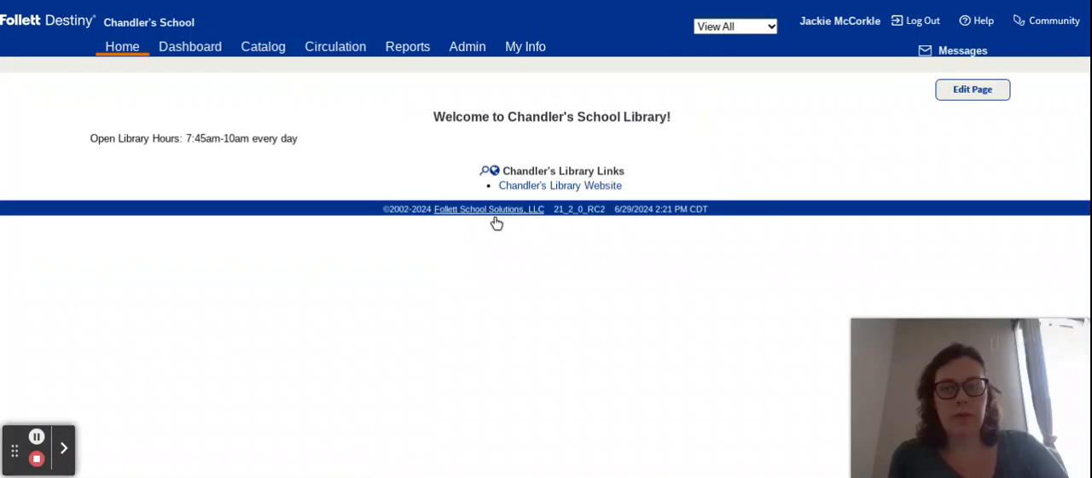
# Step: Open the Current Checkouts/Fines patron report and go to its section for setting up a new report
pyautogui.click(397, 51)
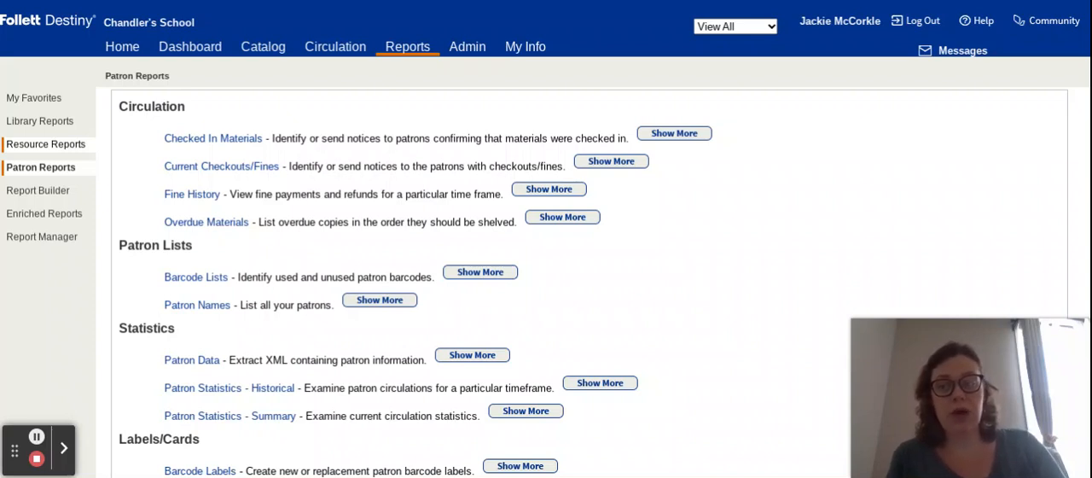
pyautogui.click(192, 172)
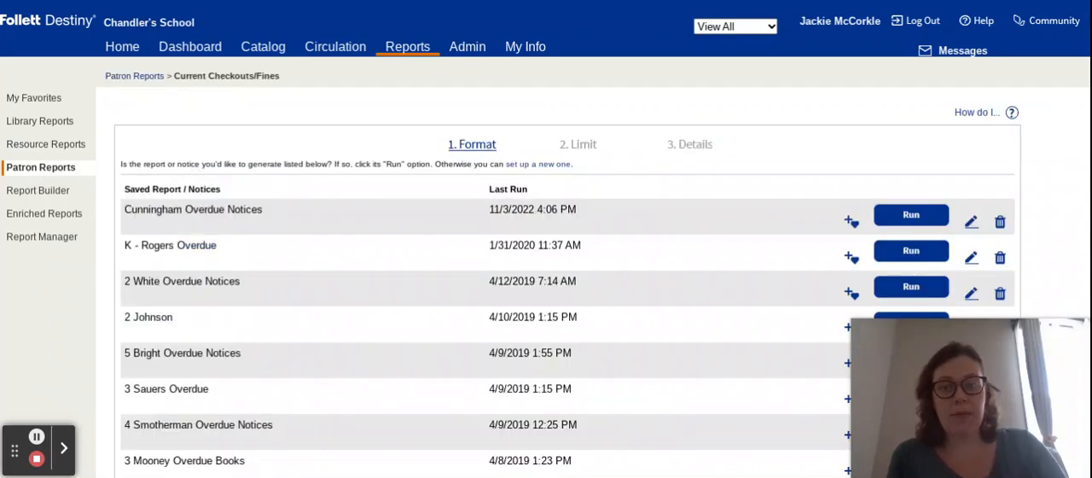
pyautogui.scroll(-2, 204, 299)
pyautogui.scroll(-7, 205, 299)
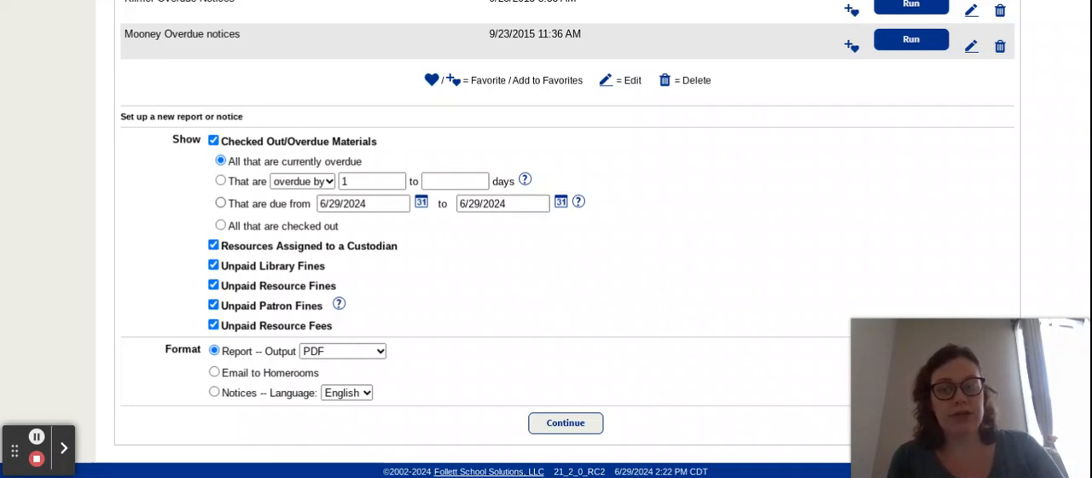
# Step: Show checked out/overdue materials by due-date range and set the range's start date to 7/1/2023
pyautogui.click(220, 202)
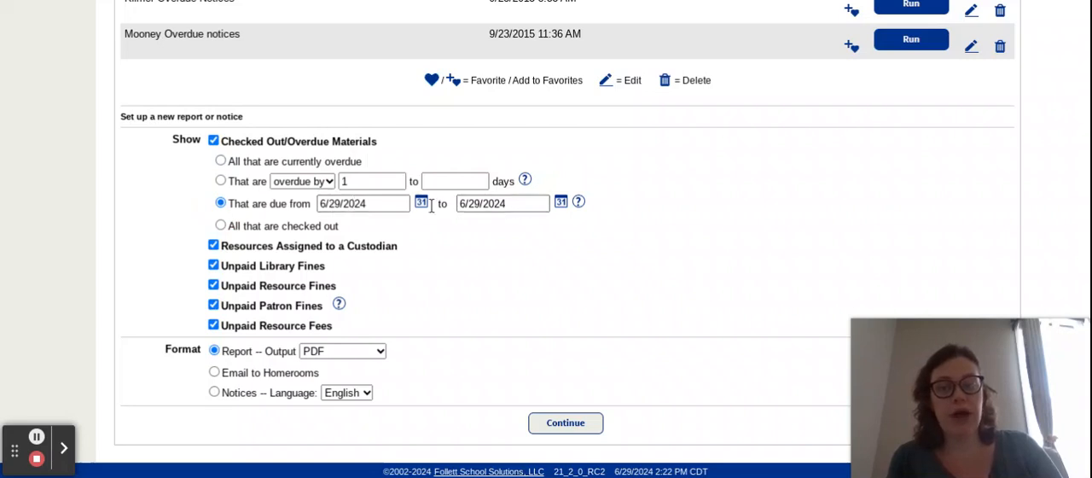
pyautogui.click(396, 204)
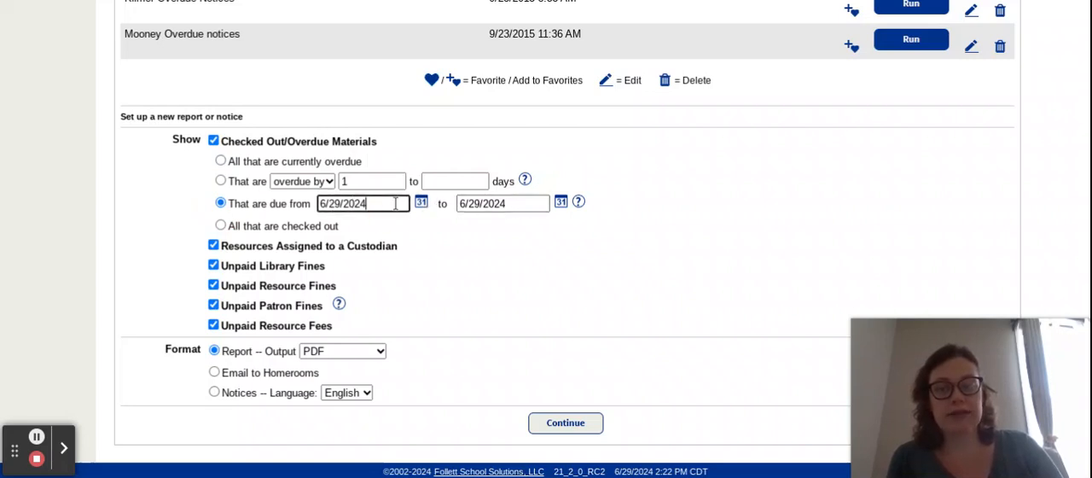
pyautogui.click(326, 207)
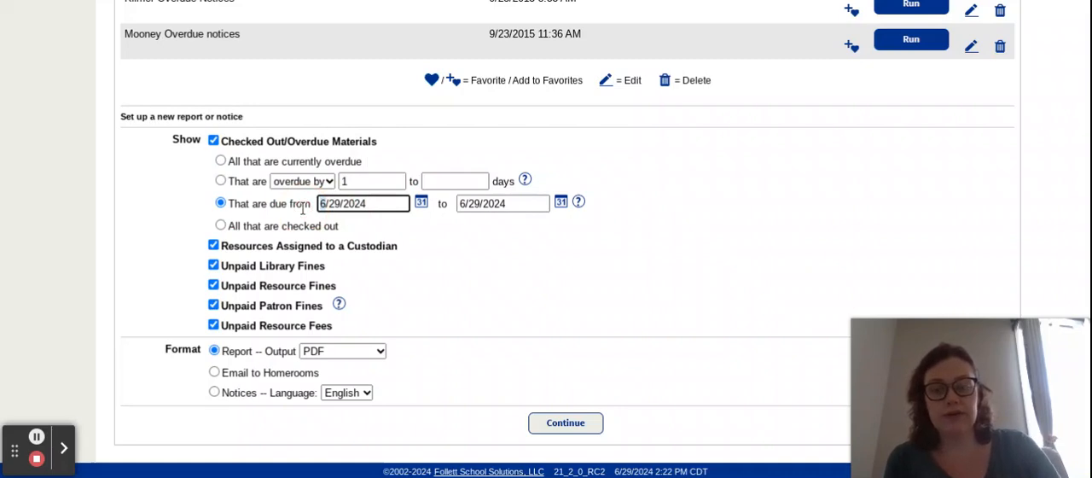
pyautogui.press('Delete')
pyautogui.write('7')
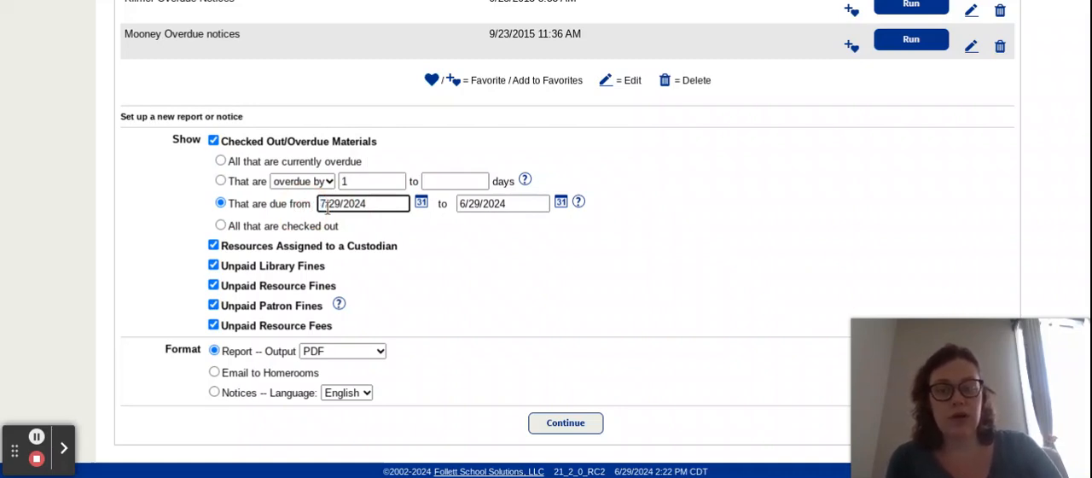
pyautogui.click(342, 206)
pyautogui.press('BackSpace')
pyautogui.press('BackSpace')
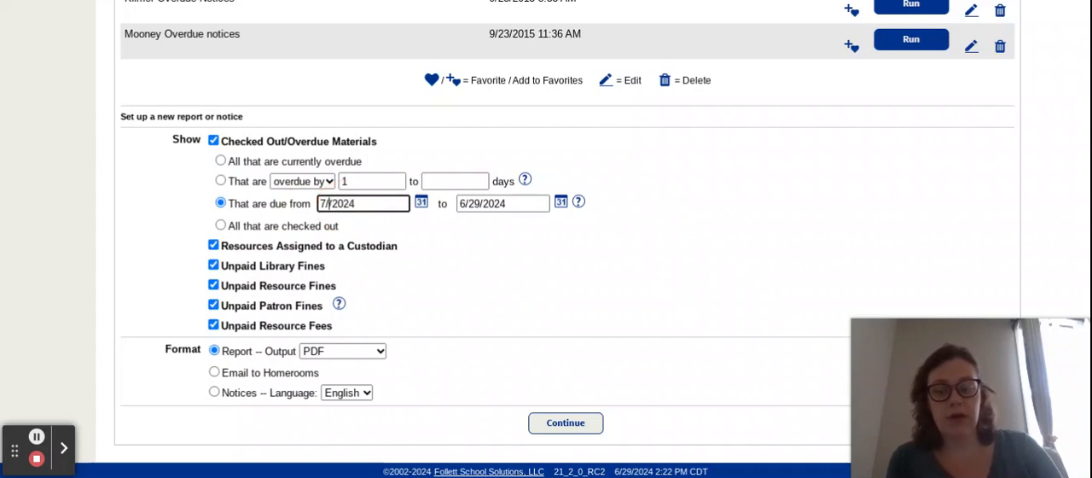
pyautogui.write('1')
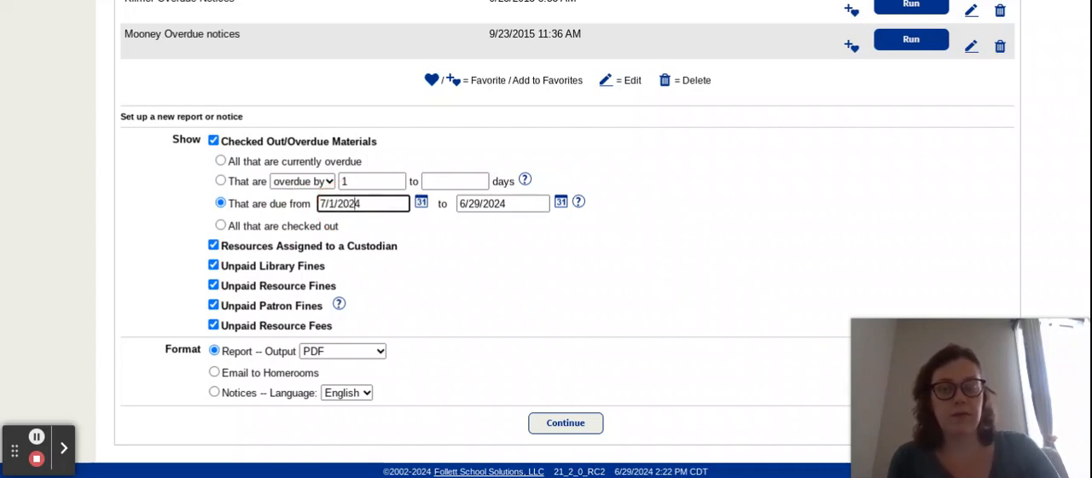
pyautogui.click(359, 203)
pyautogui.press('BackSpace')
pyautogui.write('3')
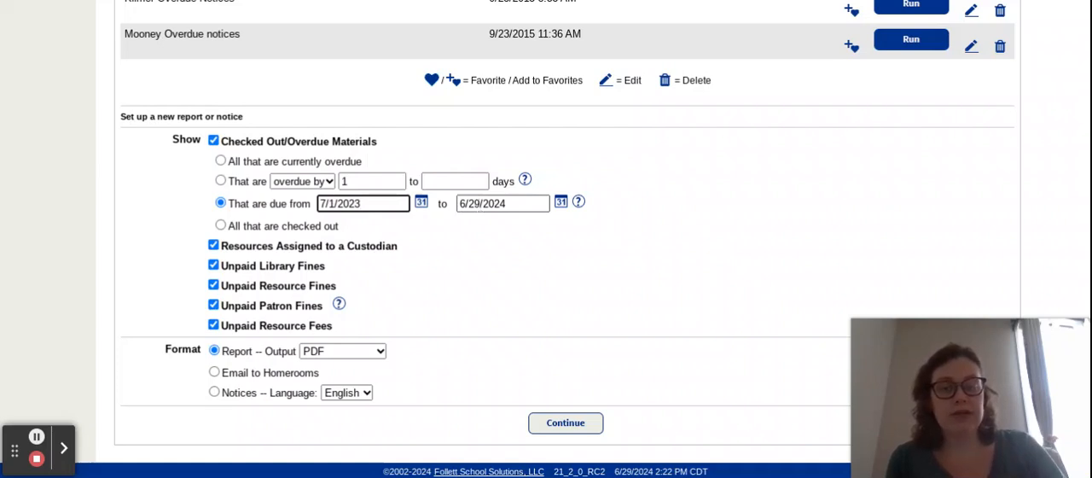
# Step: Set the end date of the due-date range to 6/30/2024
pyautogui.click(480, 203)
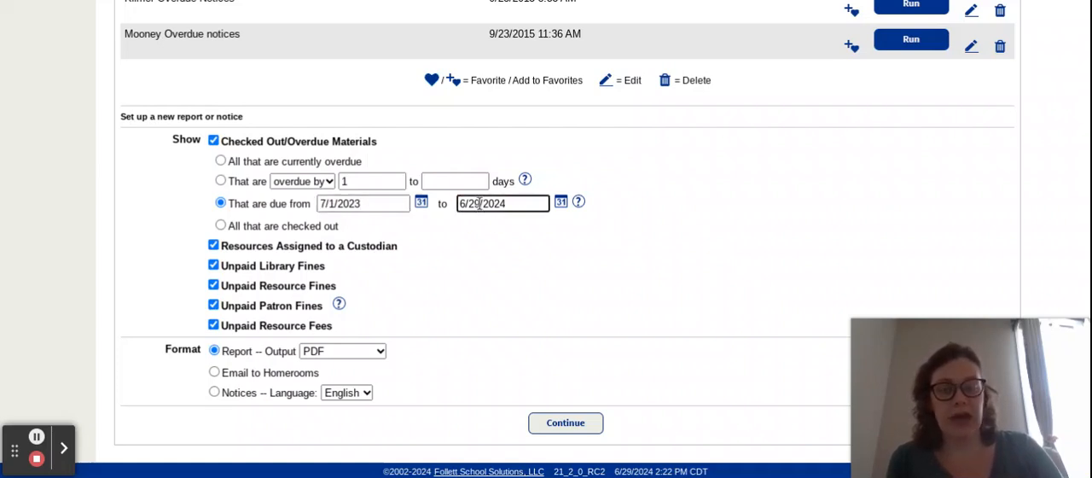
pyautogui.press('BackSpace')
pyautogui.press('BackSpace')
pyautogui.write('30')
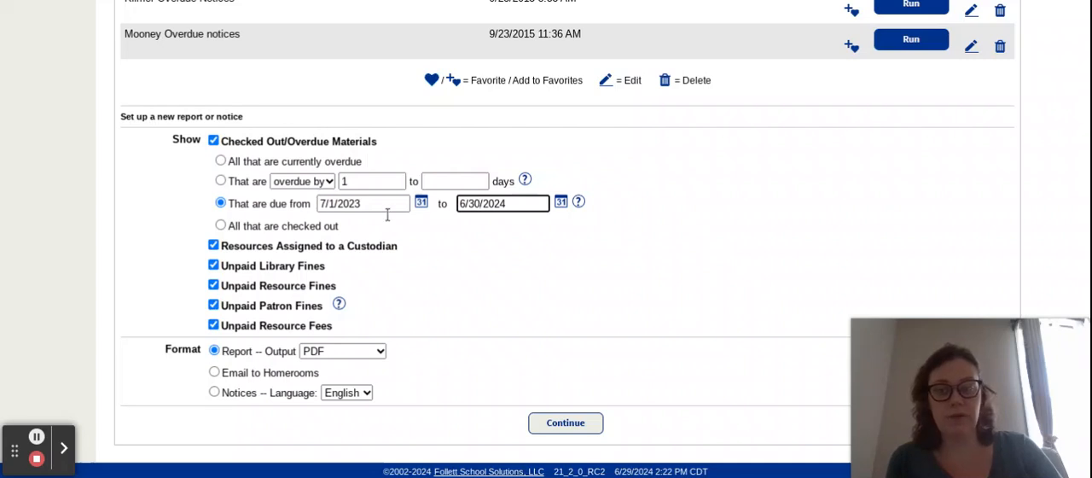
# Step: Exclude custodian resources, unpaid library, resource and patron fines, and unpaid resource fees from the report, and continue to the limits
pyautogui.click(213, 245)
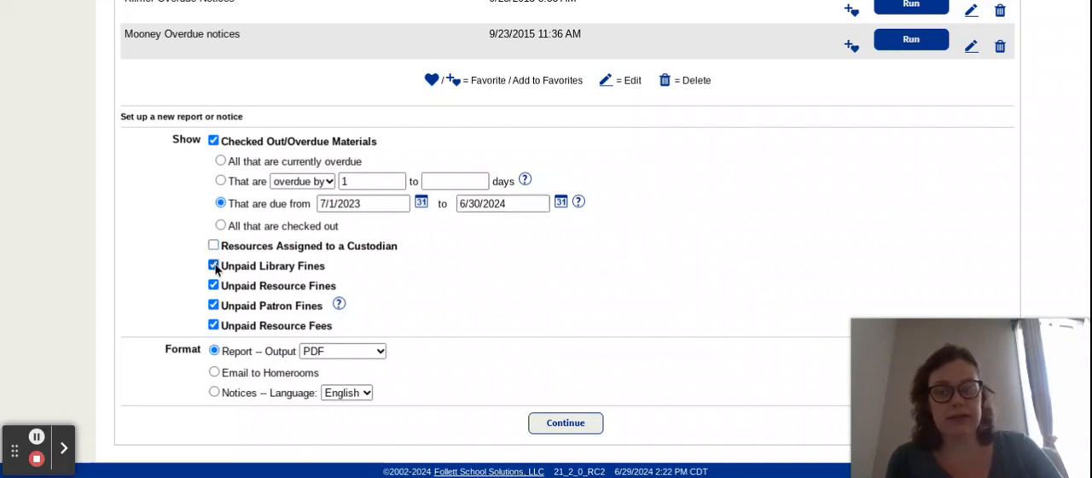
pyautogui.click(214, 265)
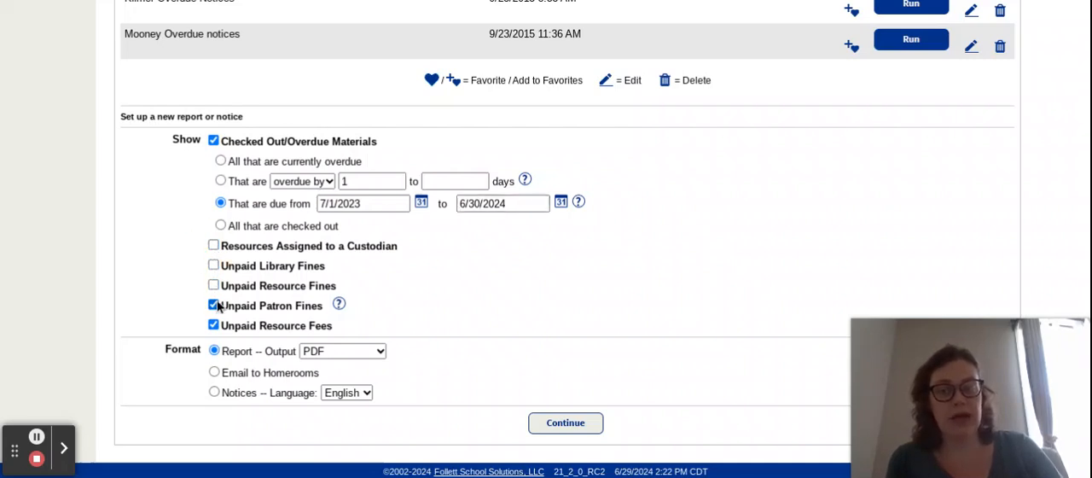
pyautogui.click(213, 305)
pyautogui.click(215, 325)
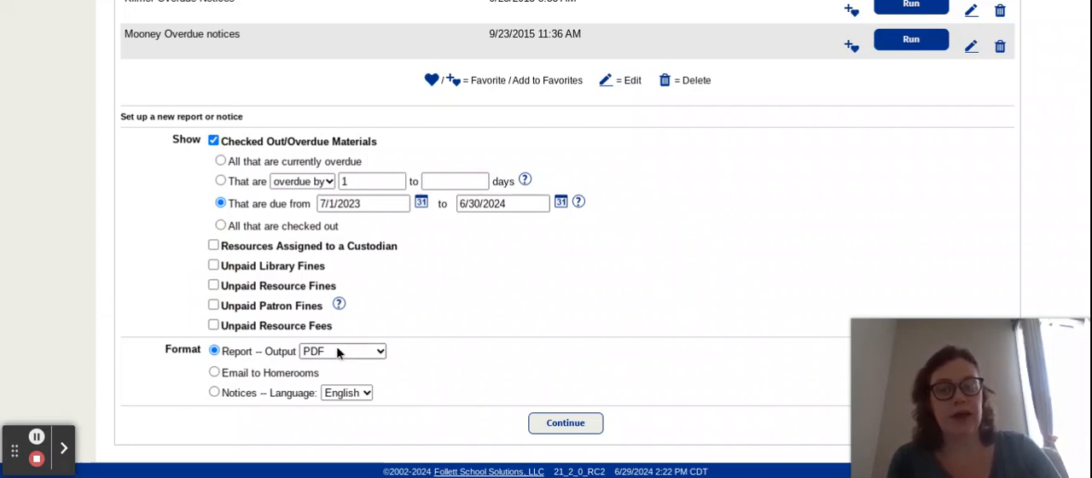
pyautogui.click(569, 430)
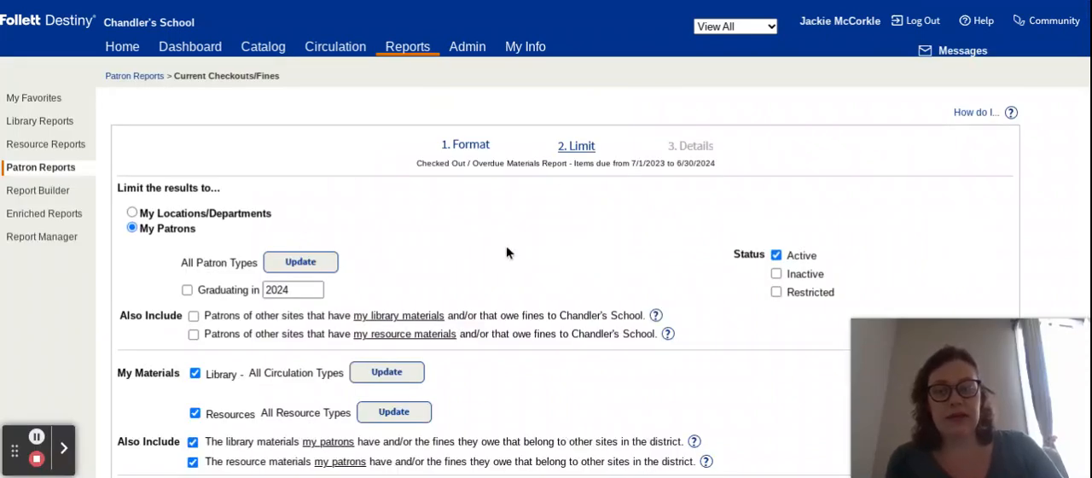
# Step: Exclude resources and other sites' resource materials so only library materials are included, and continue to the report details
pyautogui.scroll(-1, 506, 245)
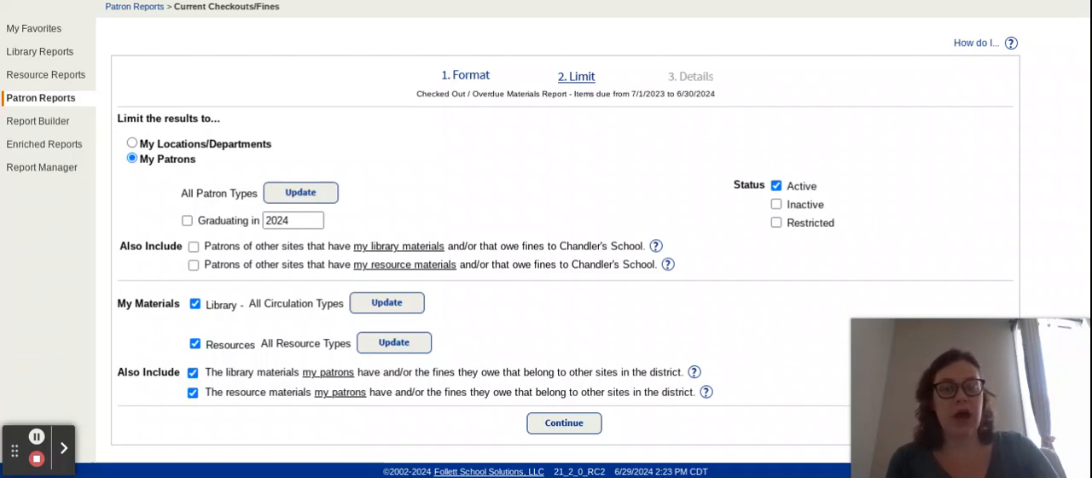
pyautogui.click(194, 342)
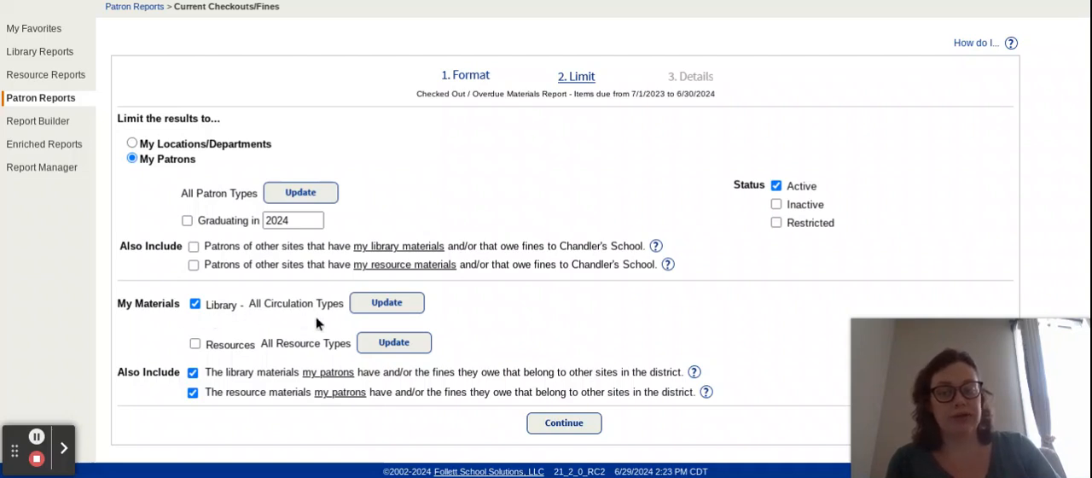
pyautogui.click(193, 392)
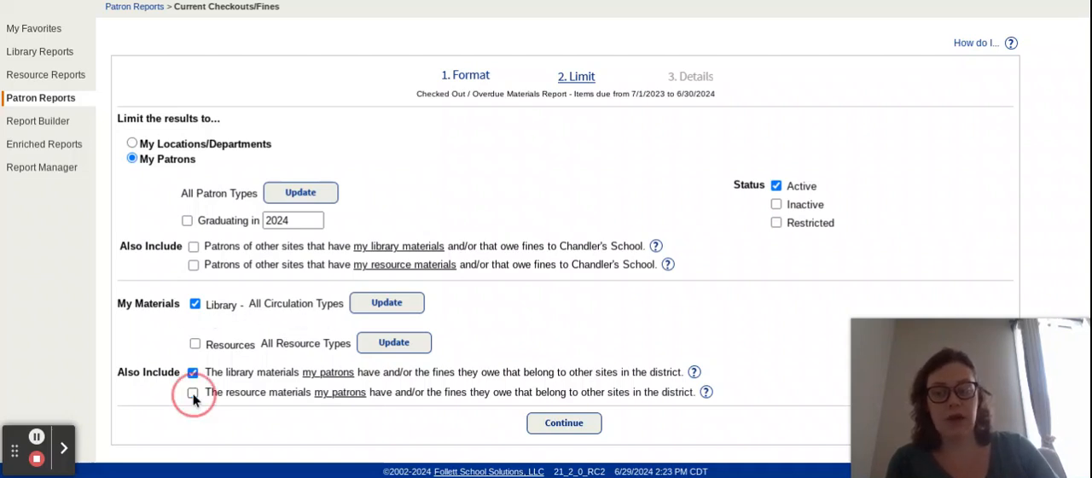
pyautogui.click(564, 423)
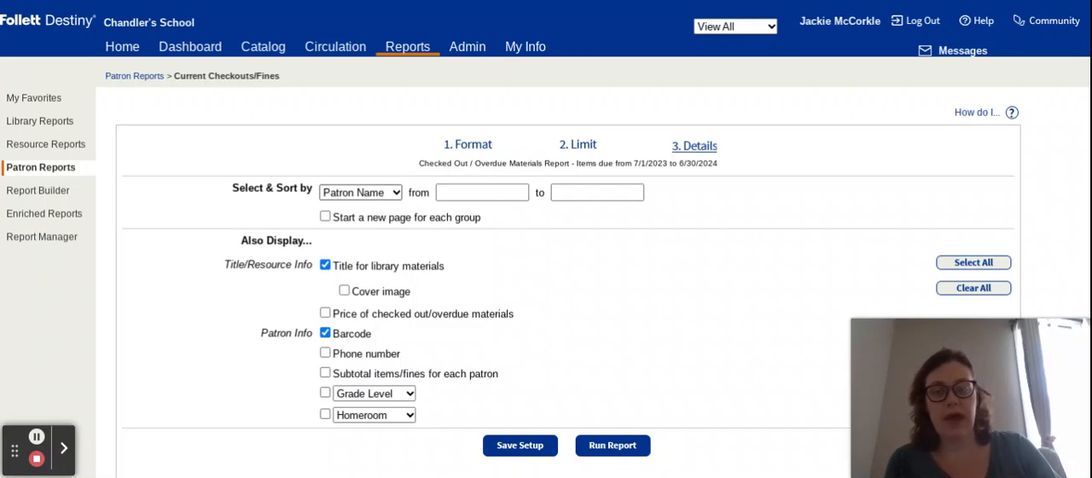
# Step: Select and sort the report by homeroom, ranging from the teacher's 0K homeroom to the 8B homeroom
pyautogui.click(358, 226)
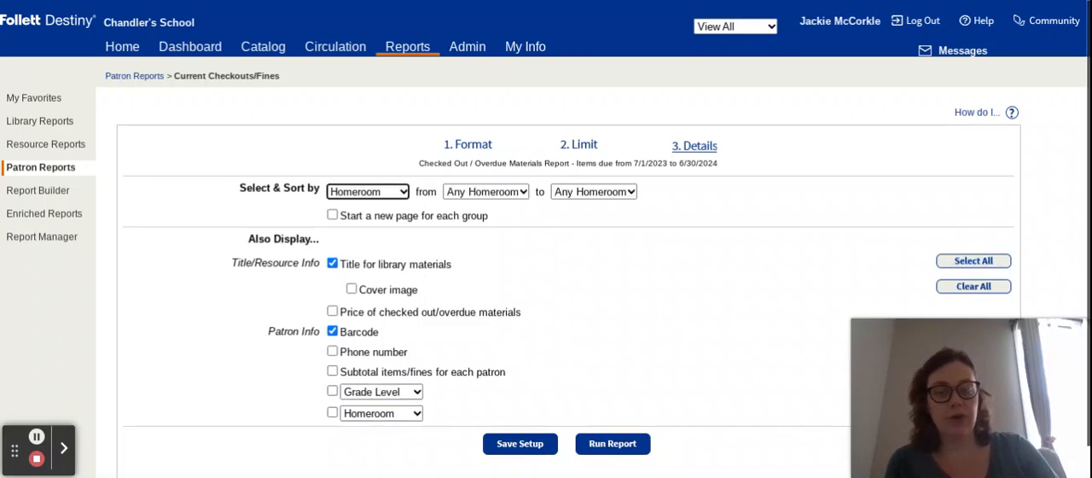
pyautogui.click(459, 196)
pyautogui.click(469, 119)
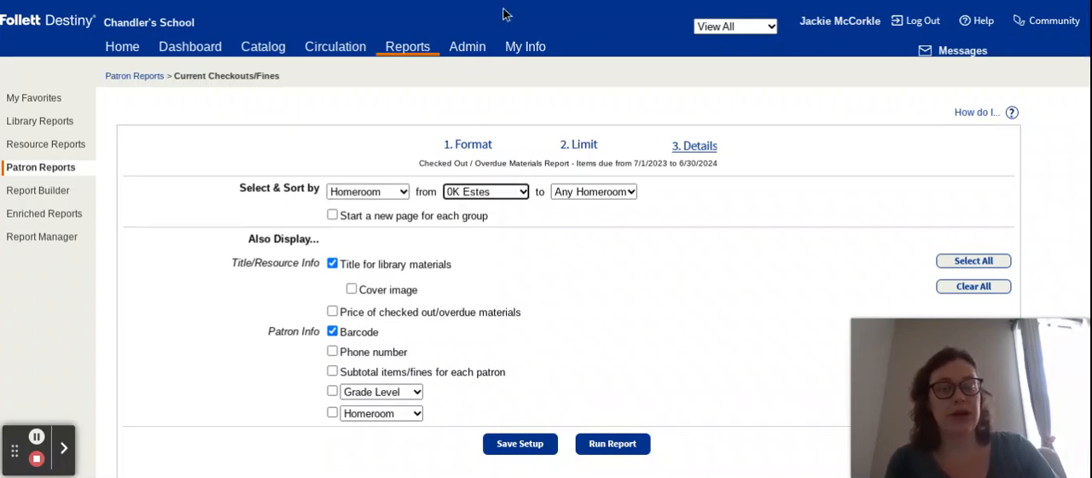
pyautogui.click(574, 192)
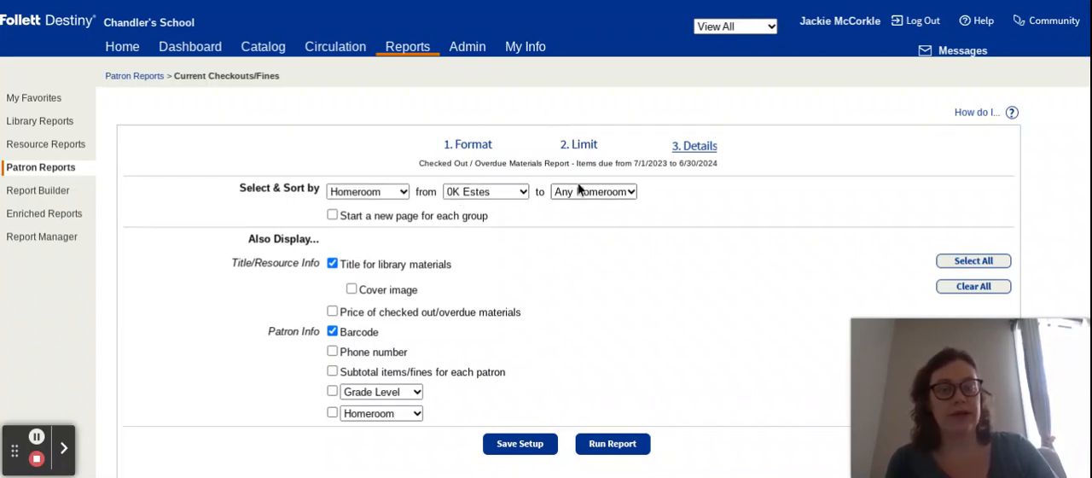
pyautogui.click(577, 271)
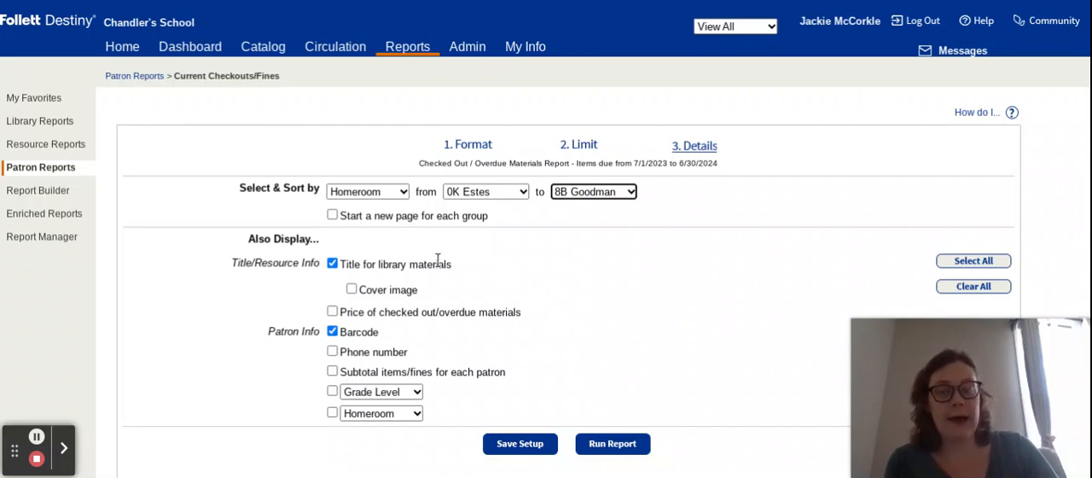
# Step: Include the homeroom in the displayed patron information and run the report
pyautogui.scroll(-1, 437, 260)
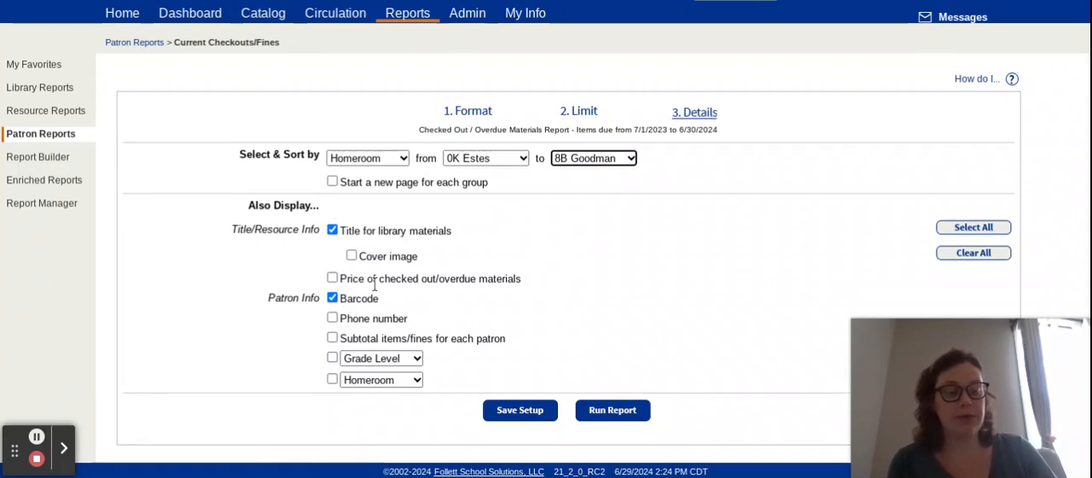
pyautogui.click(334, 380)
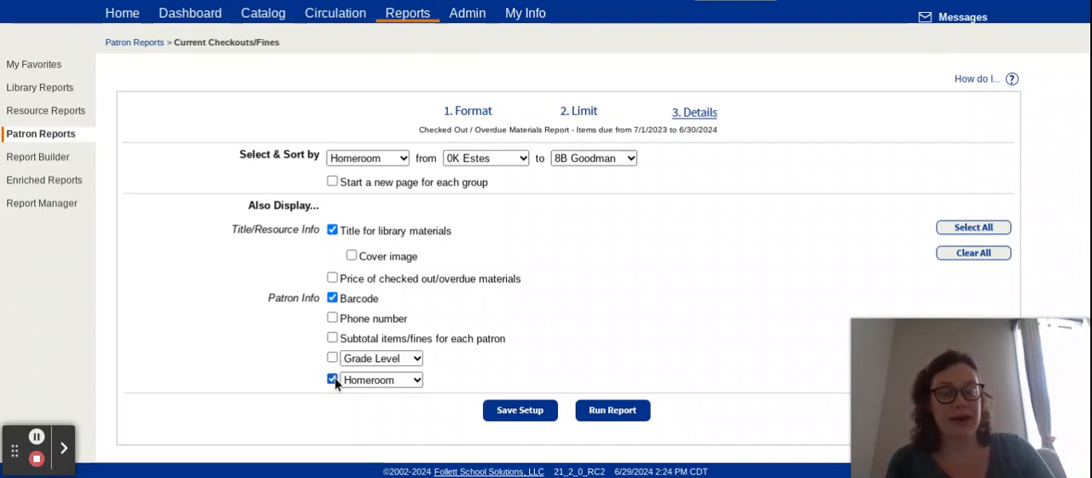
pyautogui.click(612, 410)
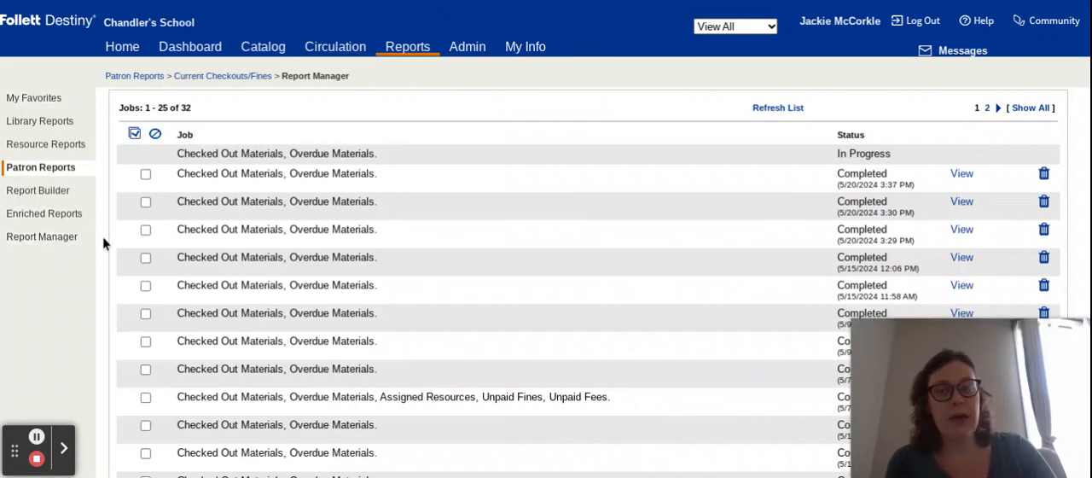
# Step: Refresh the report job list and open the newest Checked Out Materials, Overdue Materials report
pyautogui.click(764, 109)
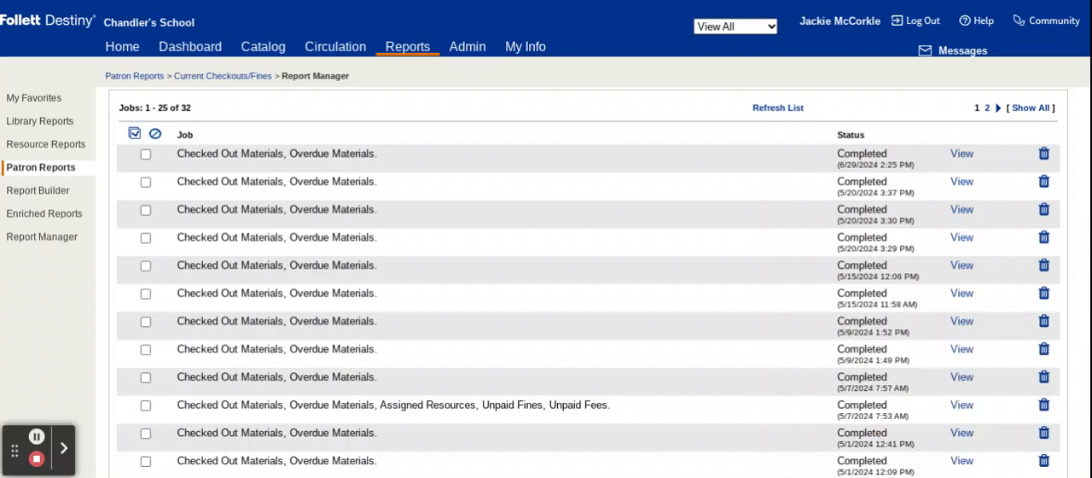
pyautogui.click(962, 155)
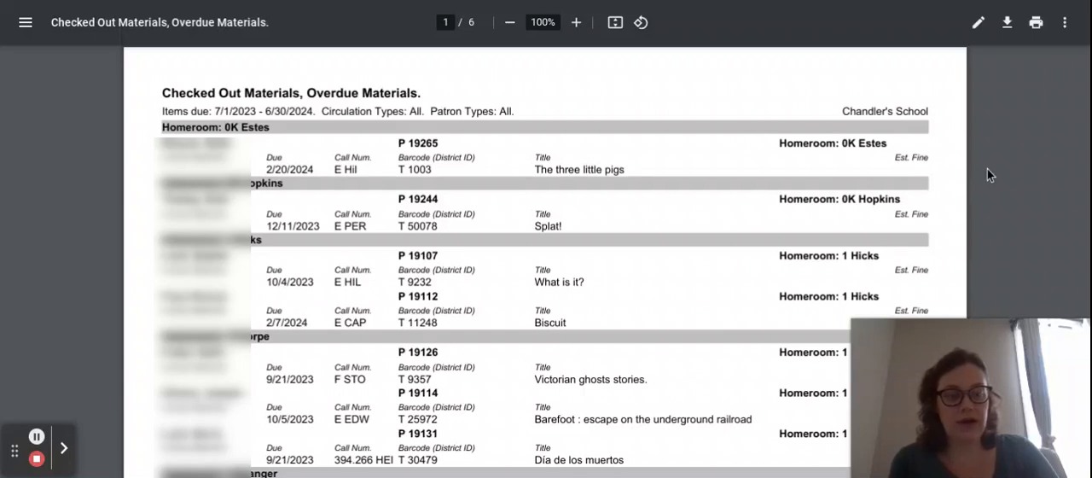